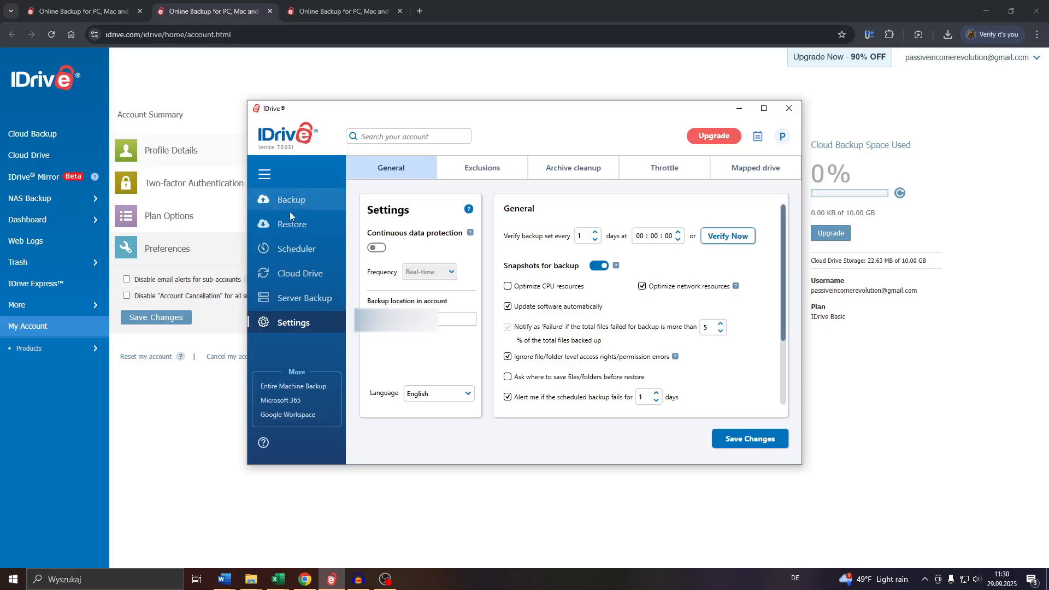
Step: Open the backup schedule settings, accepting to save the pending changes from the general settings
click(298, 251)
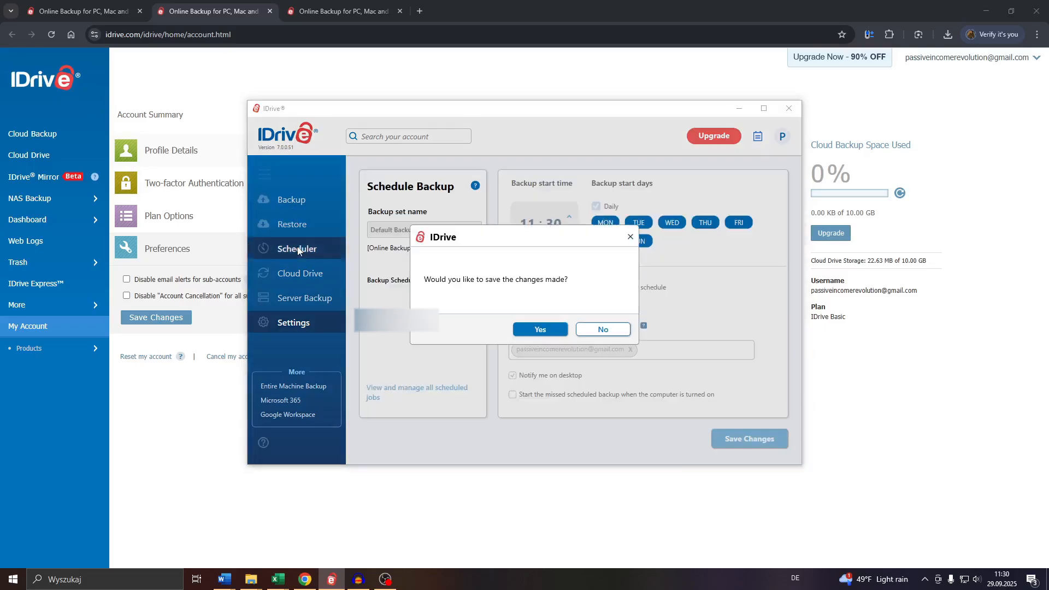
click(539, 329)
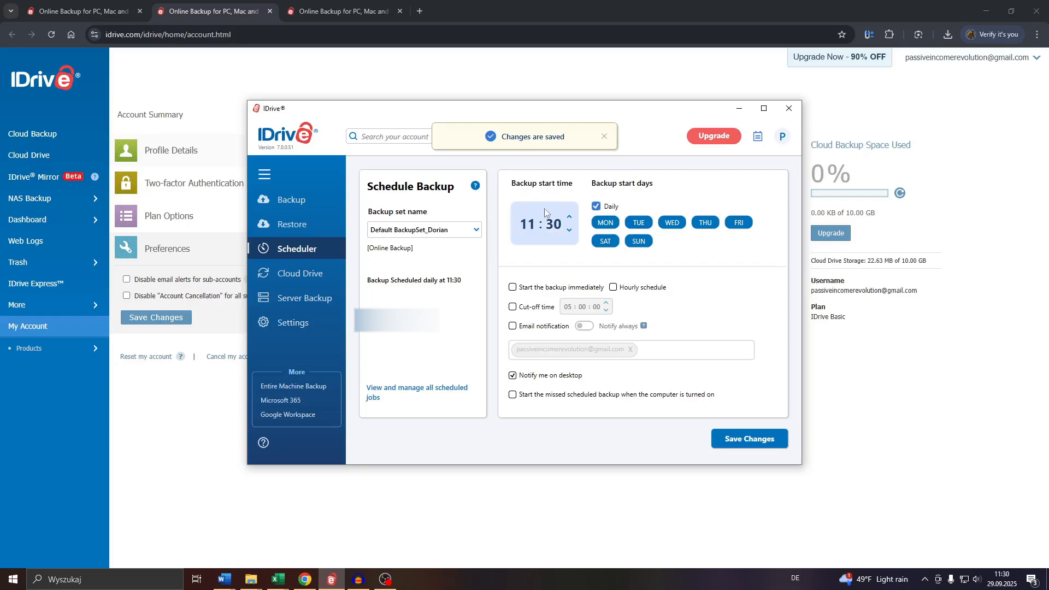
Step: Try a backup start time of 11:38 before returning it to 11:30, and dismiss the backup status notification
click(569, 217)
click(568, 217)
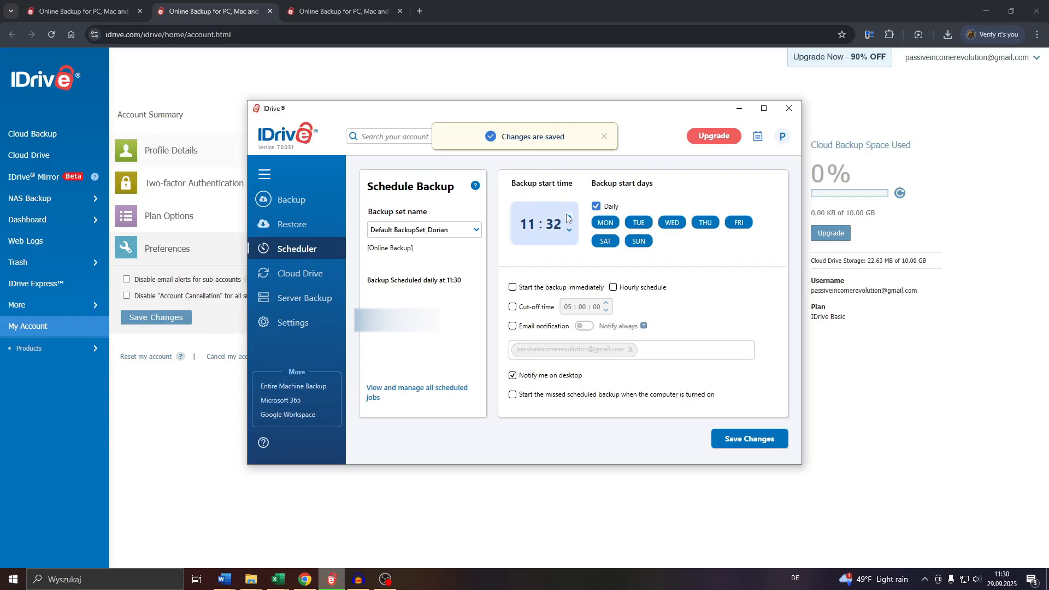
click(569, 217)
click(568, 217)
click(568, 217)
click(568, 217)
click(569, 217)
click(569, 217)
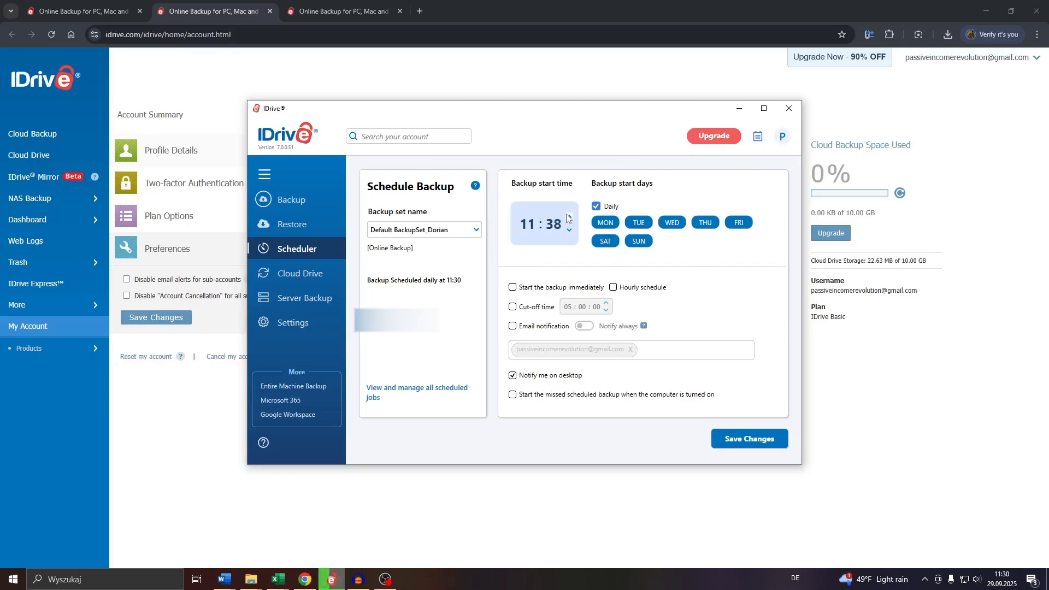
click(569, 217)
click(568, 217)
click(568, 217)
click(569, 217)
click(568, 217)
click(569, 217)
click(569, 217)
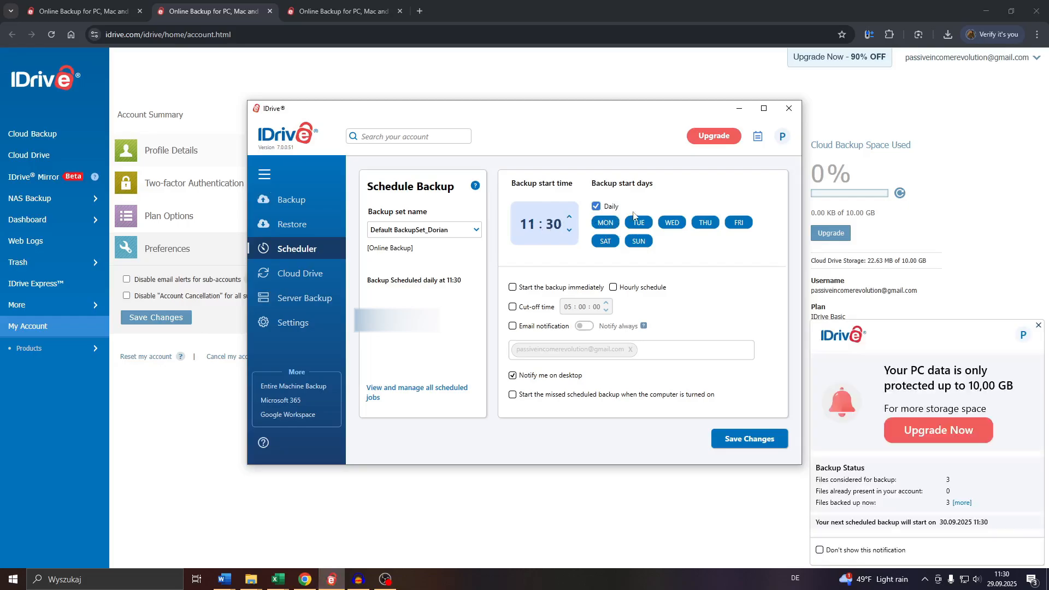
click(1039, 325)
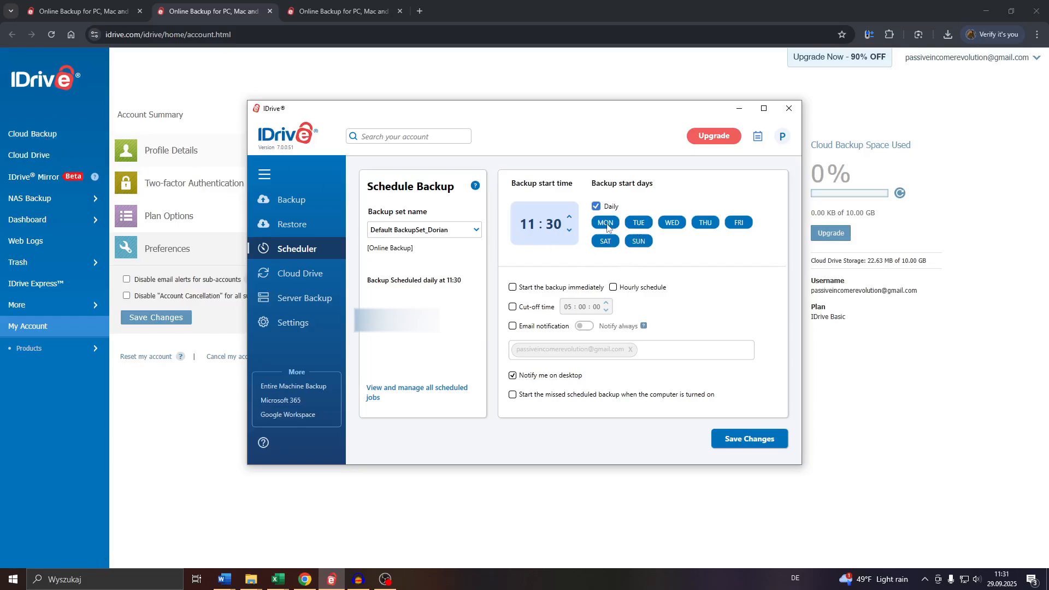
Step: Try a custom backup schedule on Monday, Wednesday and Saturday before switching the start days back to Daily
click(596, 207)
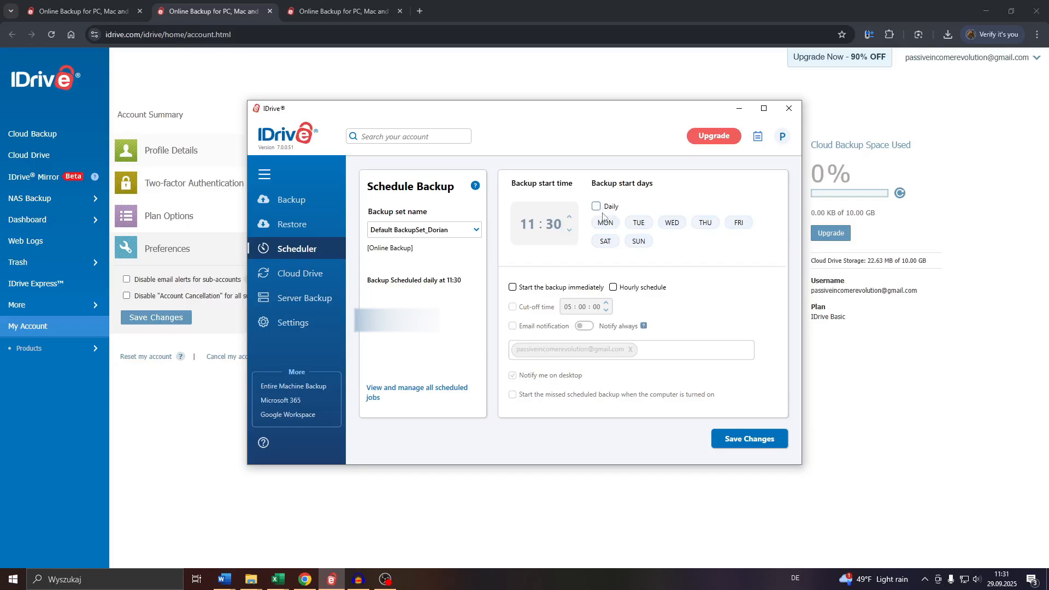
click(606, 223)
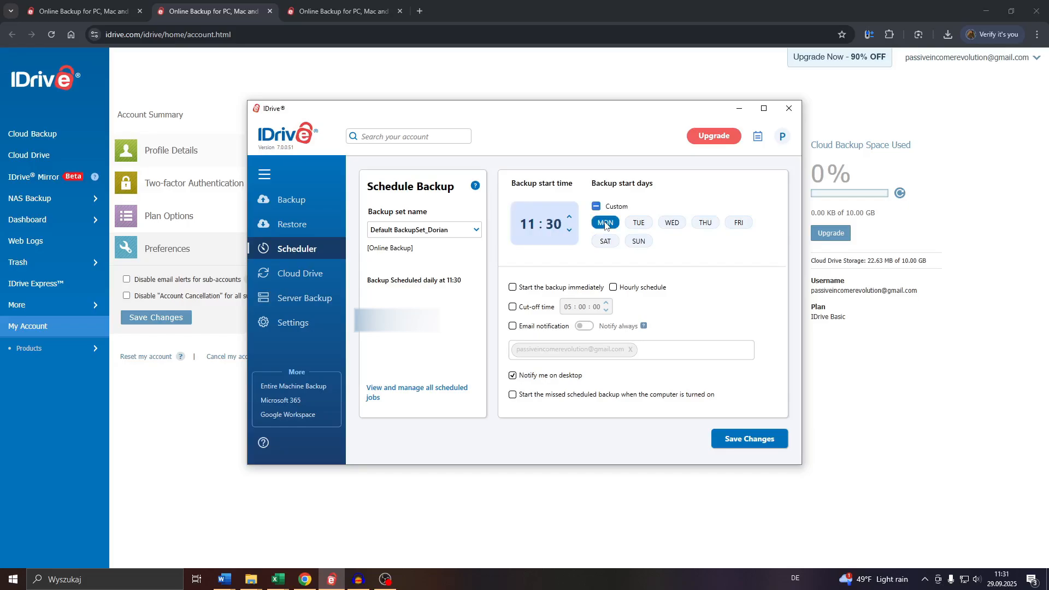
click(674, 224)
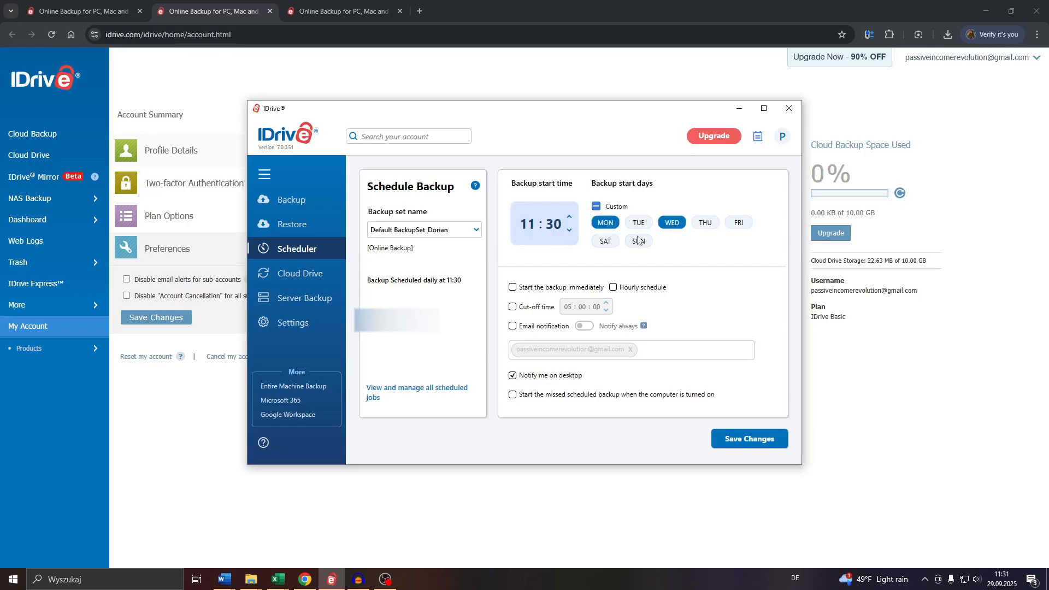
click(606, 244)
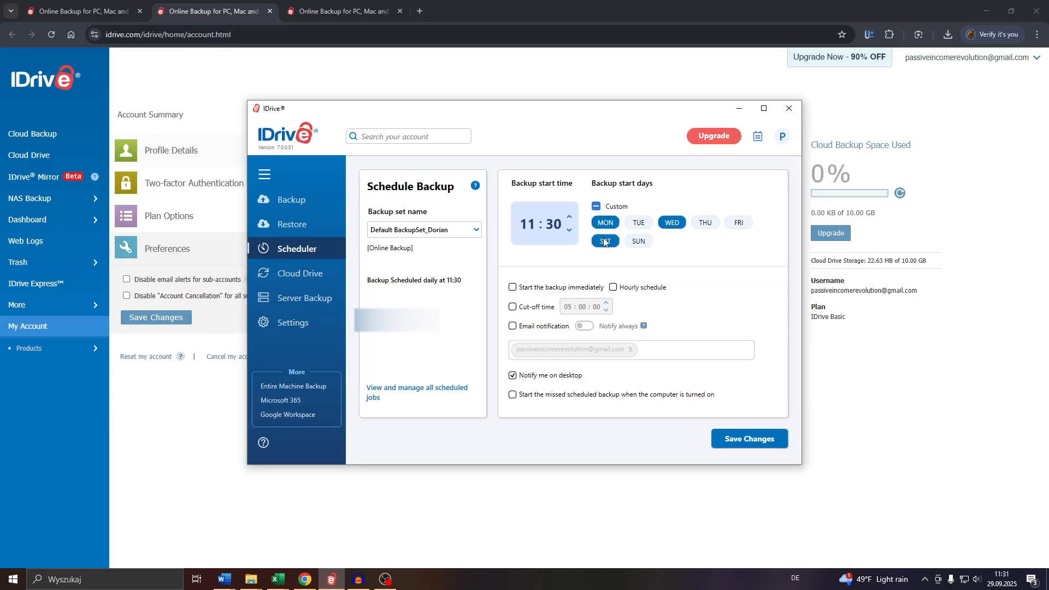
click(596, 206)
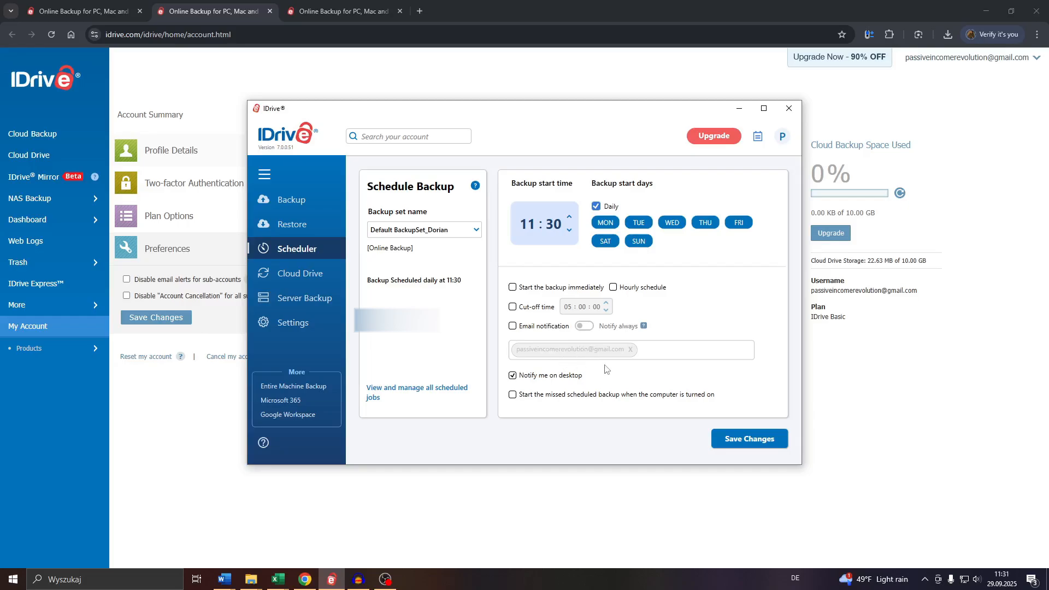
Step: Enable email notifications with Notify always for the default backup set's schedule and save the changes
click(549, 331)
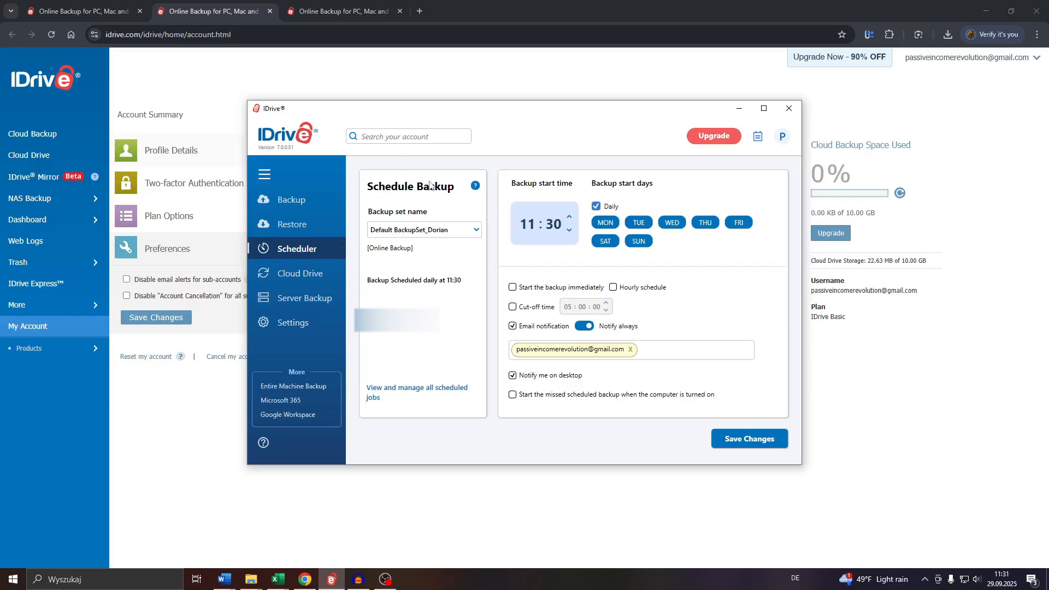
click(724, 444)
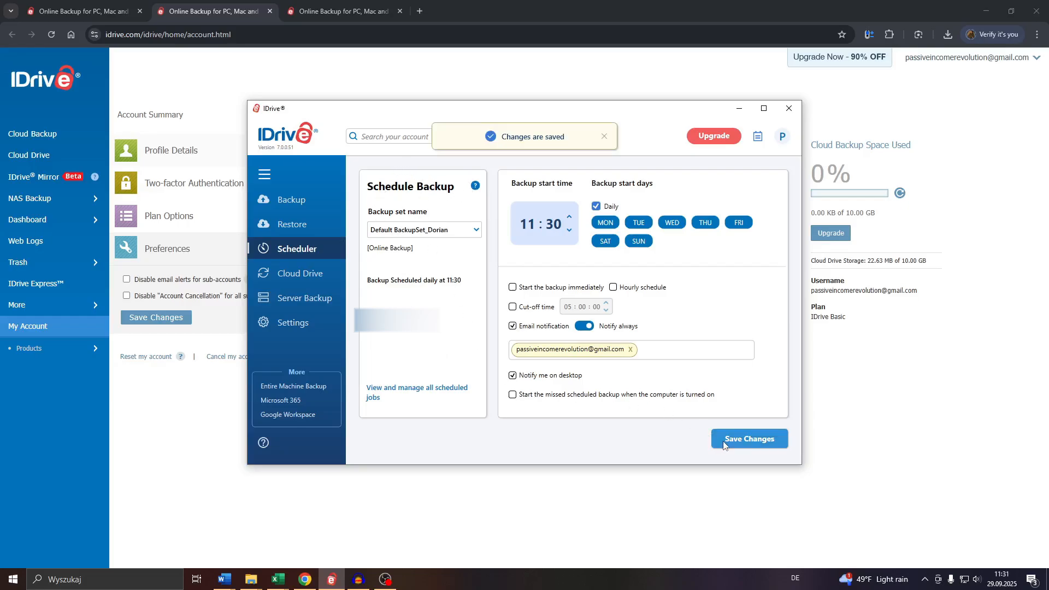
Step: Enable Continuous data protection with the Real-time frequency in the general settings and save the changes
click(313, 325)
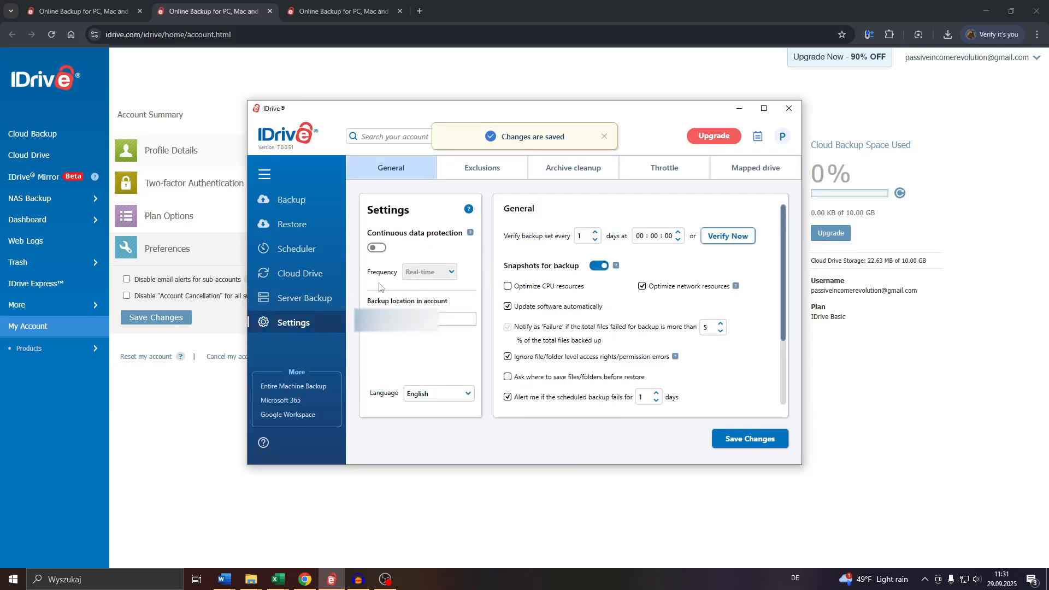
click(377, 249)
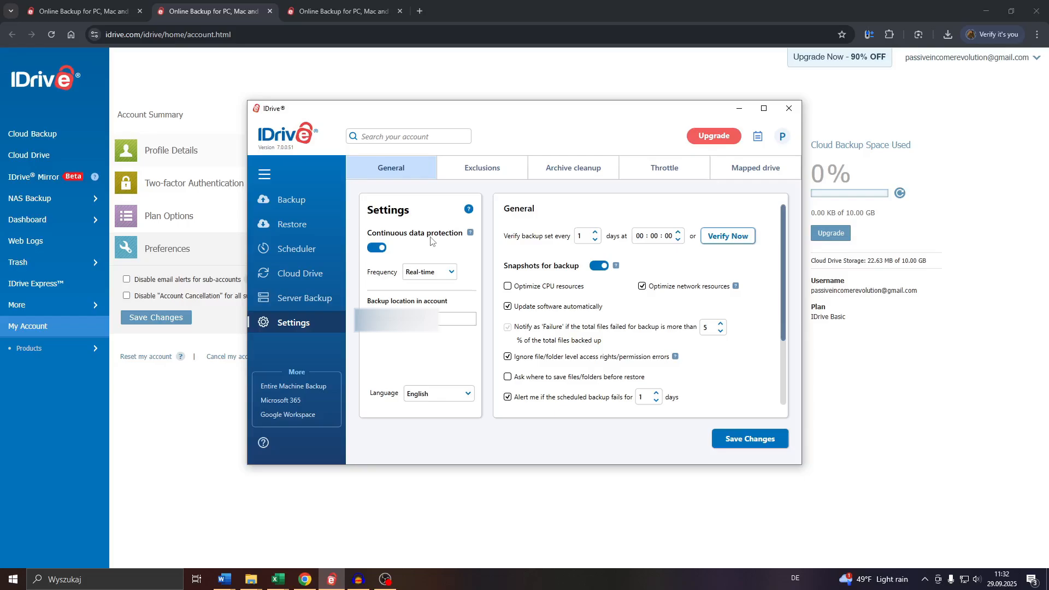
click(376, 251)
click(376, 251)
click(427, 275)
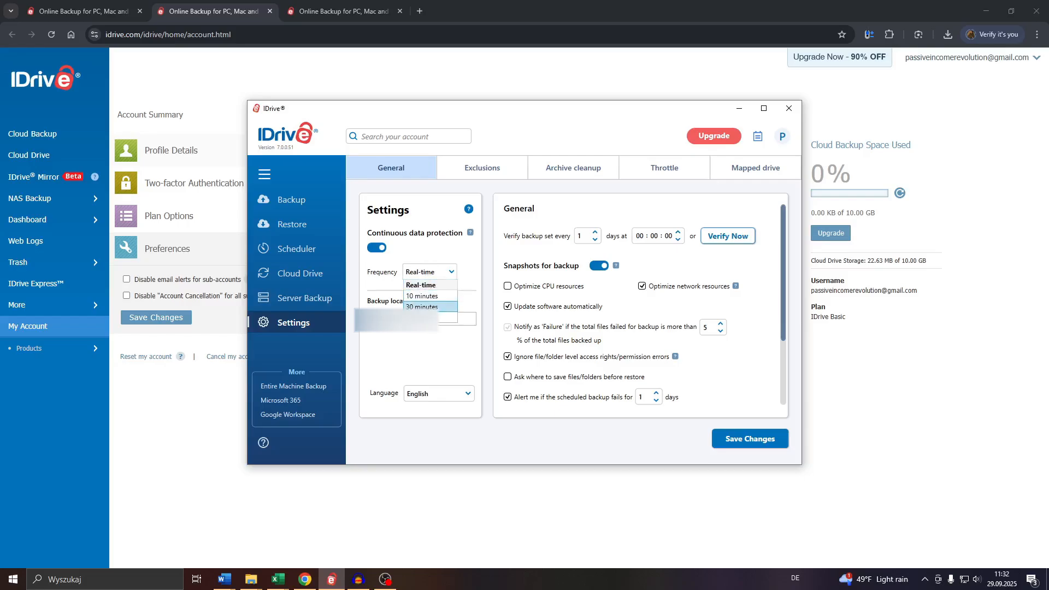
click(440, 350)
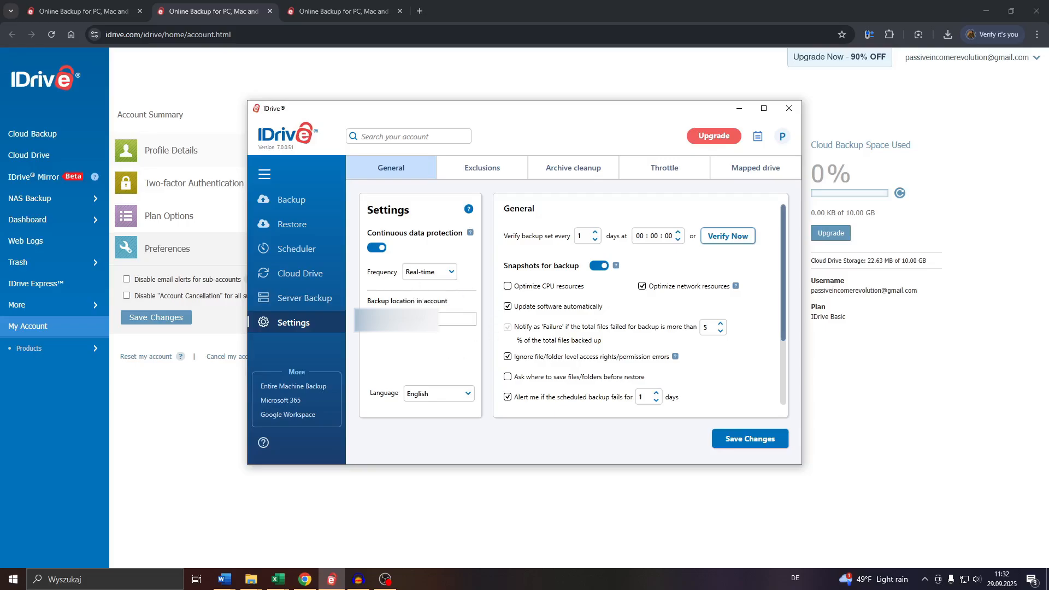
click(761, 447)
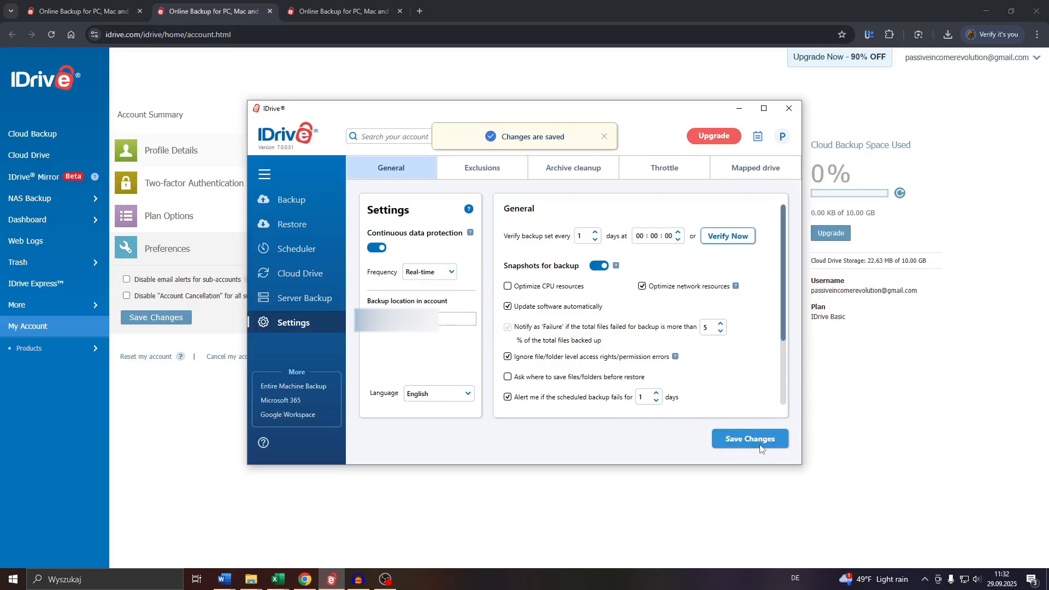